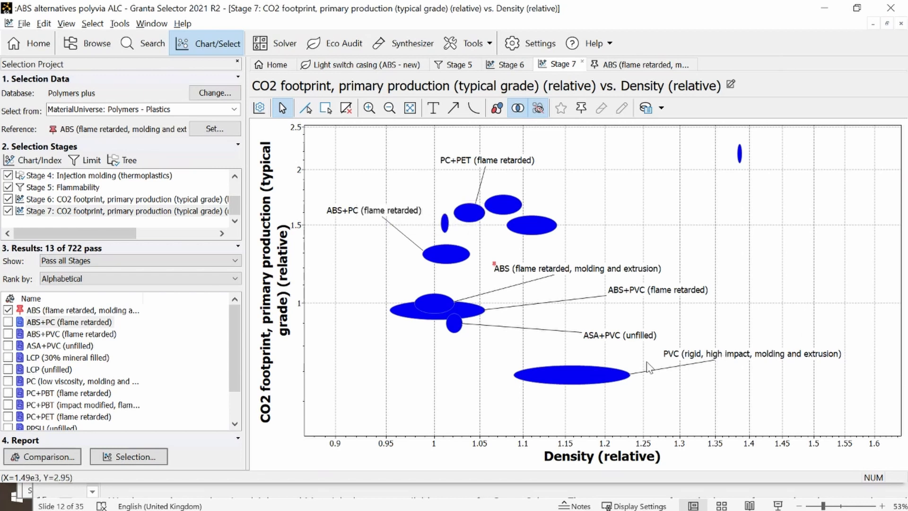
Step: Open the Light switch casing (ABS - new) eco audit and review the housing's material, mass, process and end-of-life data
{"action": "mouse_move", "coordinate": [425, 306]}
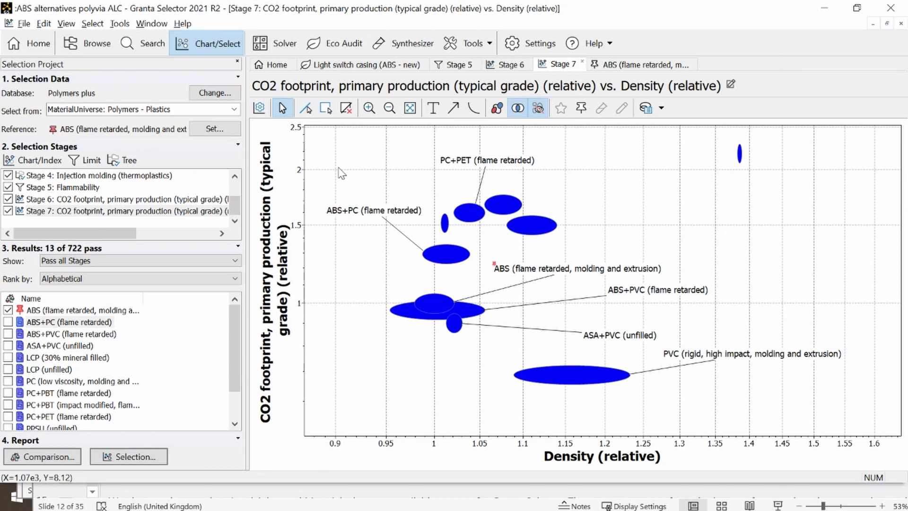
{"action": "left_click", "coordinate": [342, 68]}
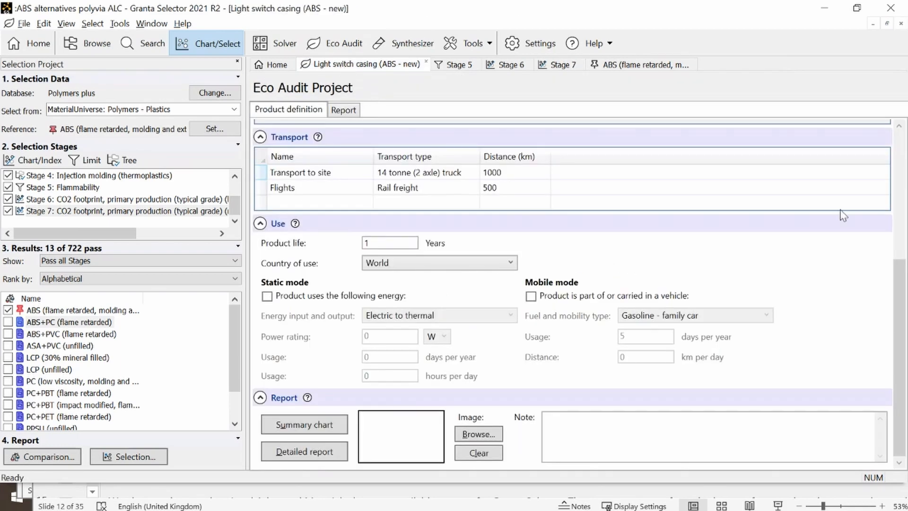
{"action": "left_click_drag", "start_coordinate": [896, 288], "coordinate": [897, 161]}
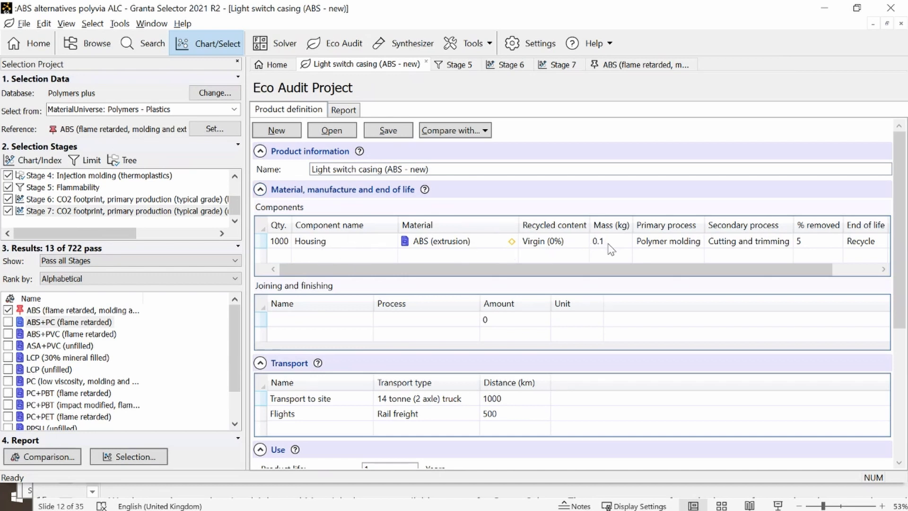
{"action": "left_click_drag", "start_coordinate": [609, 271], "coordinate": [688, 273]}
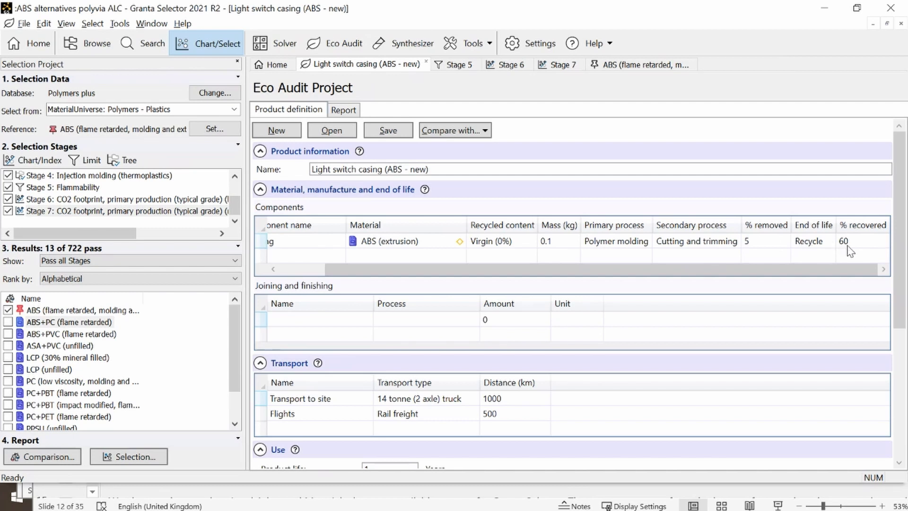
{"action": "left_click_drag", "start_coordinate": [600, 269], "coordinate": [381, 268]}
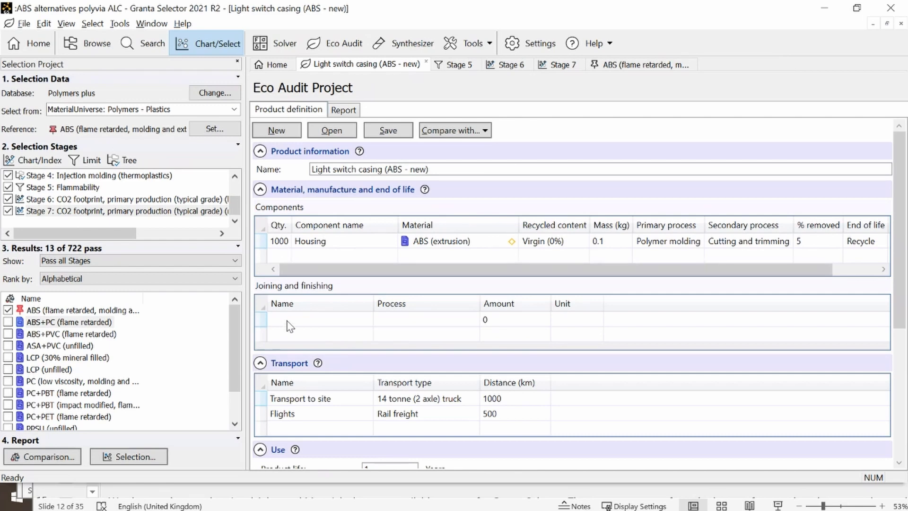
Step: Review the transport types available for the Flights entry, keeping Rail freight
{"action": "left_click_drag", "start_coordinate": [901, 217], "coordinate": [904, 287]}
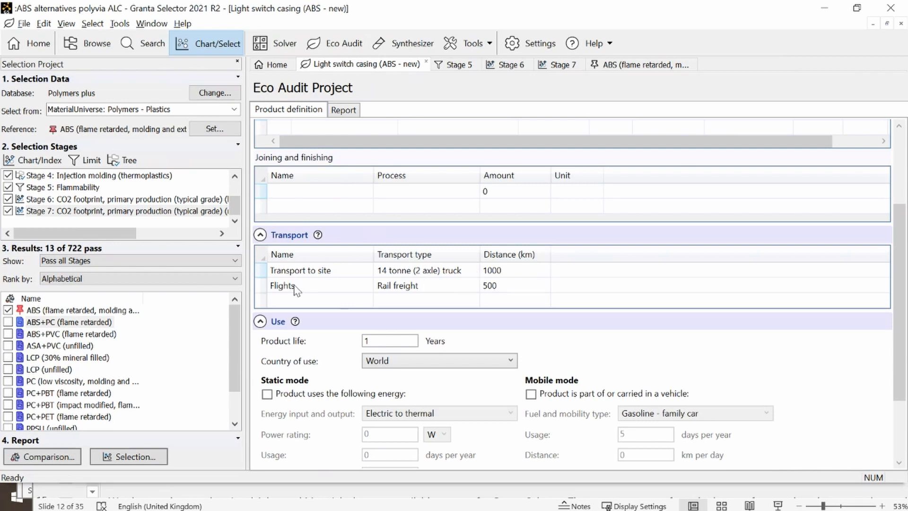
{"action": "left_click", "coordinate": [424, 289]}
{"action": "left_click", "coordinate": [472, 285]}
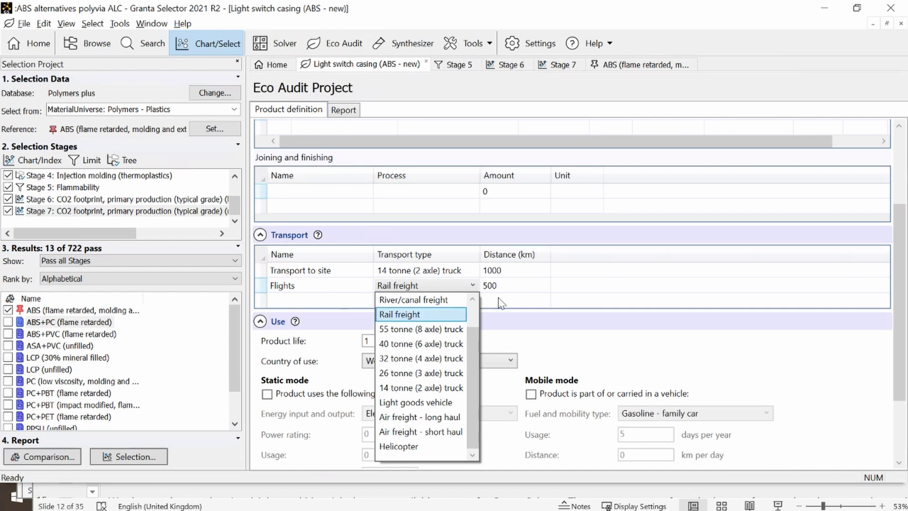
{"action": "left_click", "coordinate": [580, 289]}
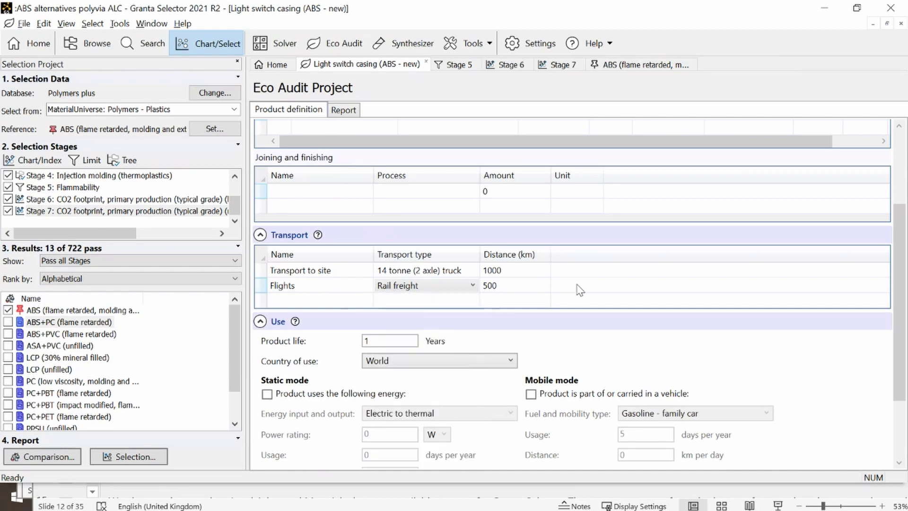
Step: Temporarily enable static-mode energy use to inspect its energy input and output options, and disable it again
{"action": "scroll", "coordinate": [506, 349], "scroll_direction": "down", "scroll_amount": 2}
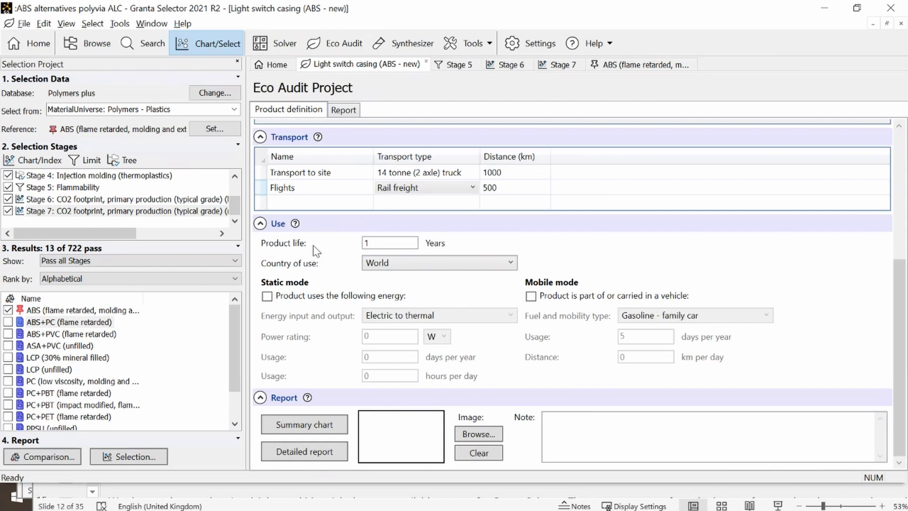
{"action": "left_click", "coordinate": [267, 296]}
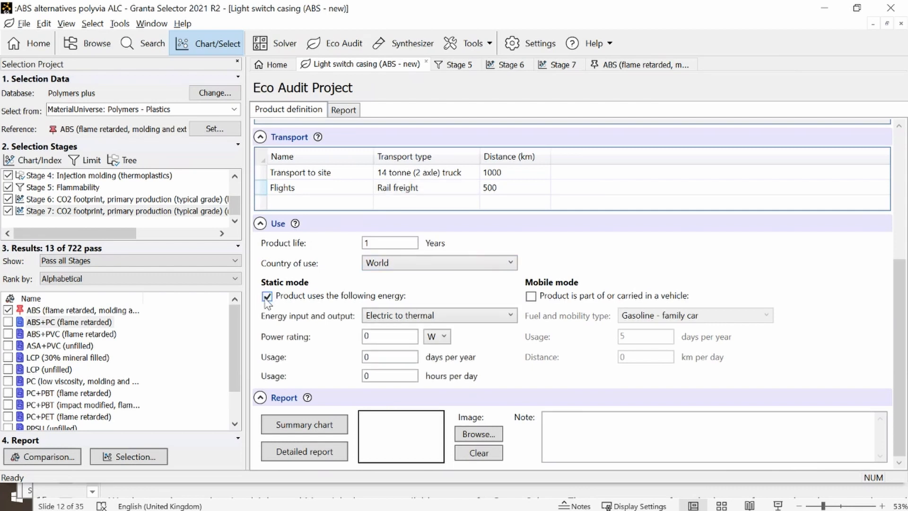
{"action": "left_click", "coordinate": [511, 316]}
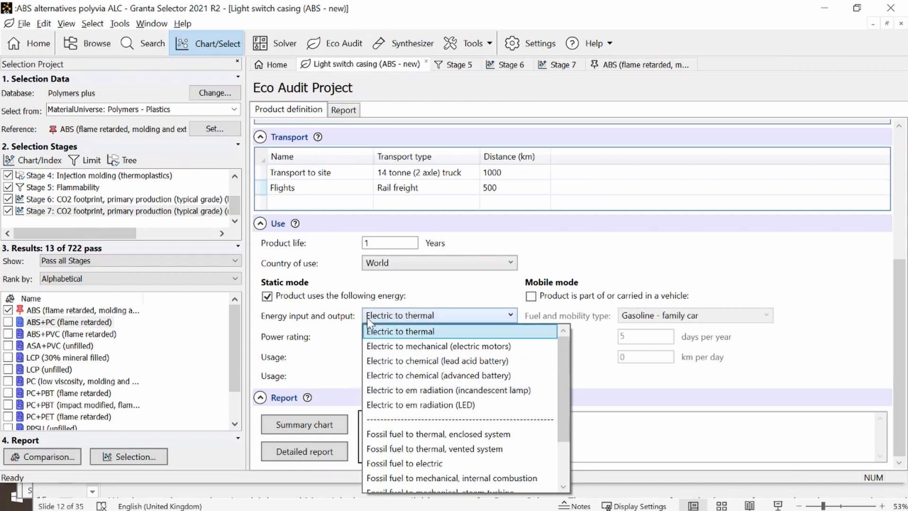
{"action": "left_click", "coordinate": [279, 299]}
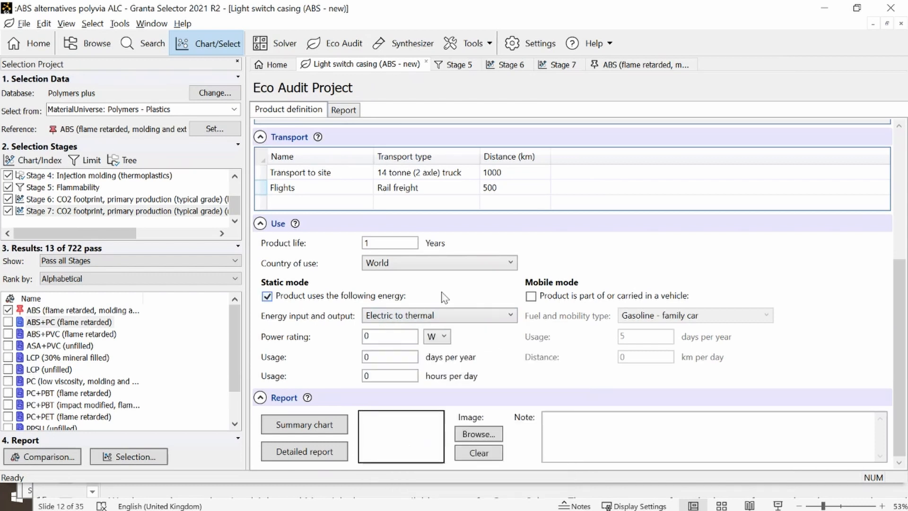
{"action": "left_click", "coordinate": [267, 296]}
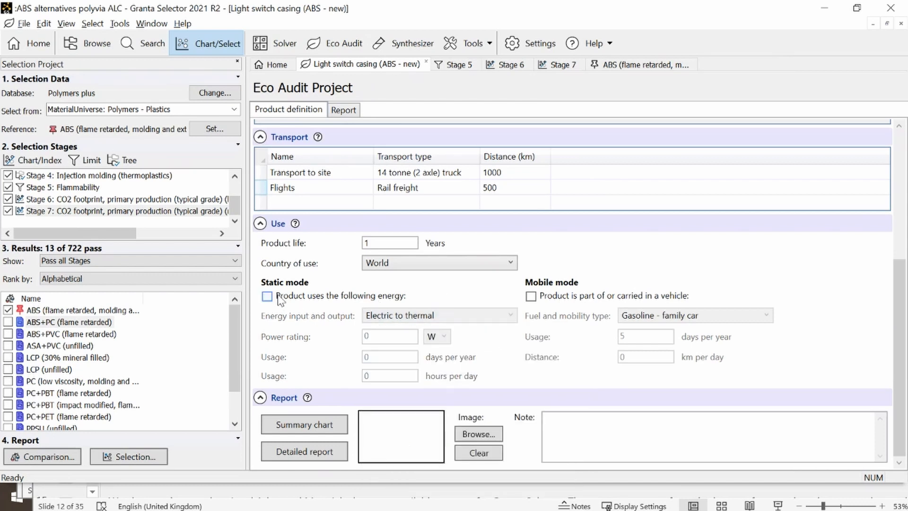
Step: Temporarily mark the product as carried in a vehicle to inspect the fuel and mobility types, and clear the setting again
{"action": "left_click", "coordinate": [530, 296]}
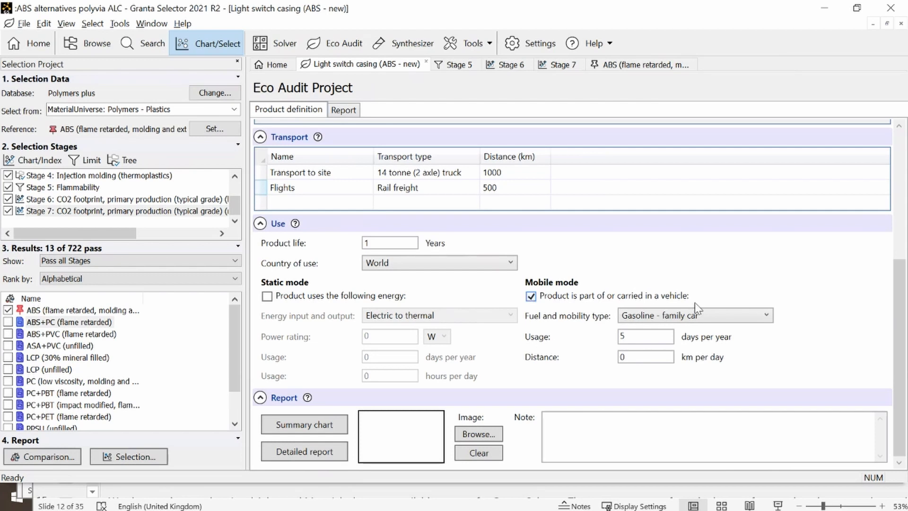
{"action": "left_click", "coordinate": [768, 315]}
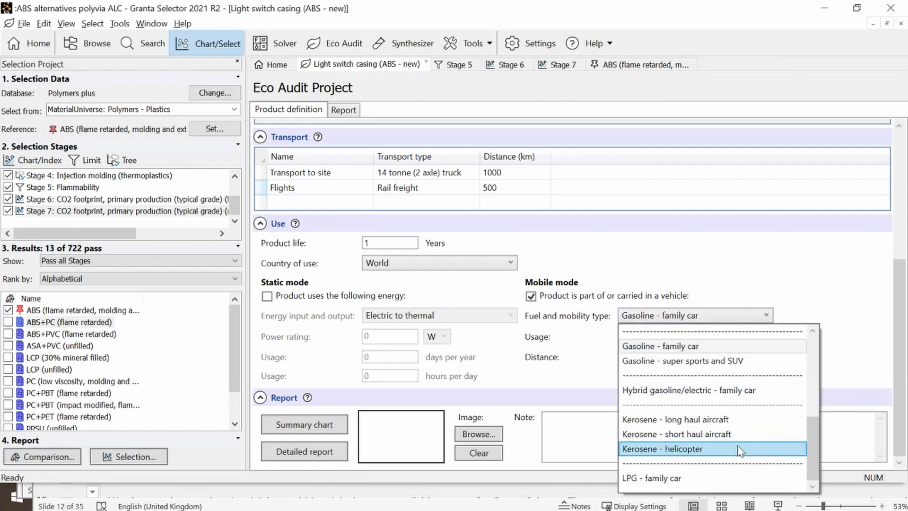
{"action": "left_click", "coordinate": [531, 296]}
{"action": "left_click", "coordinate": [531, 296]}
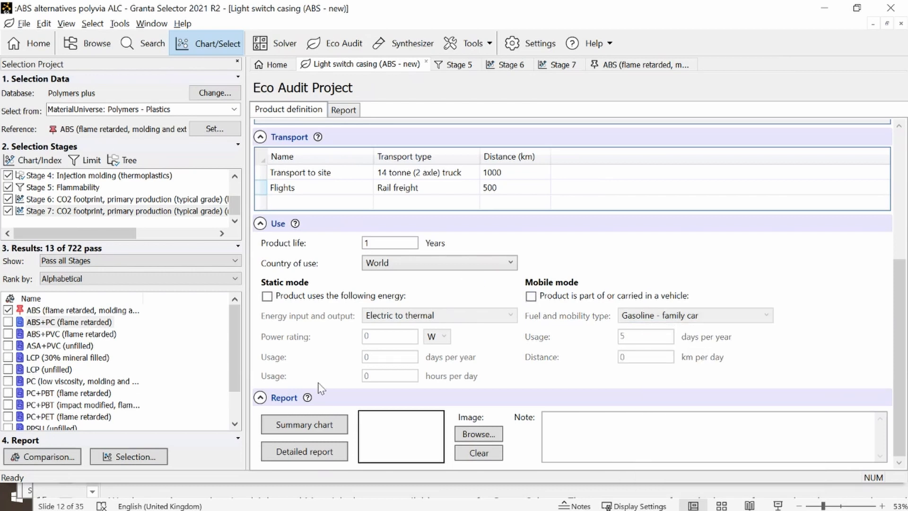
Step: Generate the eco audit summary chart in an enlarged window and check its CO2 footprint view before returning to Energy
{"action": "left_click", "coordinate": [305, 426]}
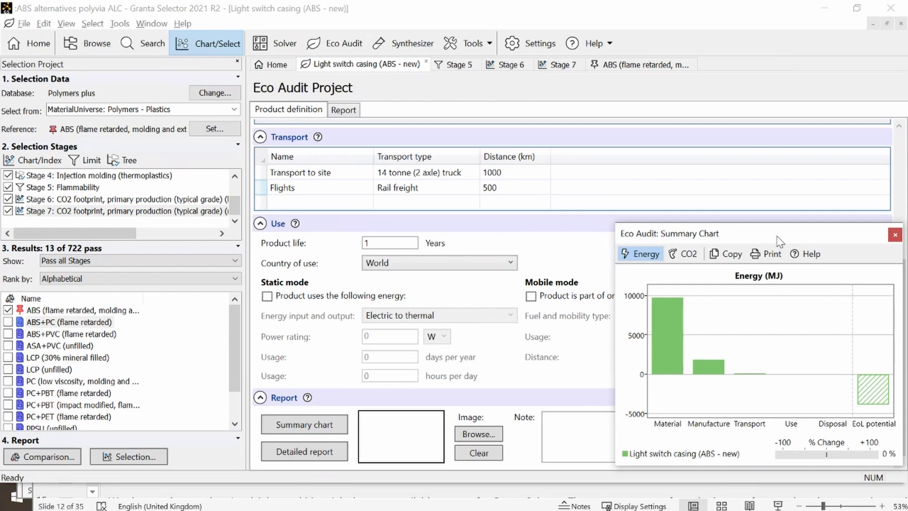
{"action": "left_click_drag", "start_coordinate": [779, 238], "coordinate": [186, 156]}
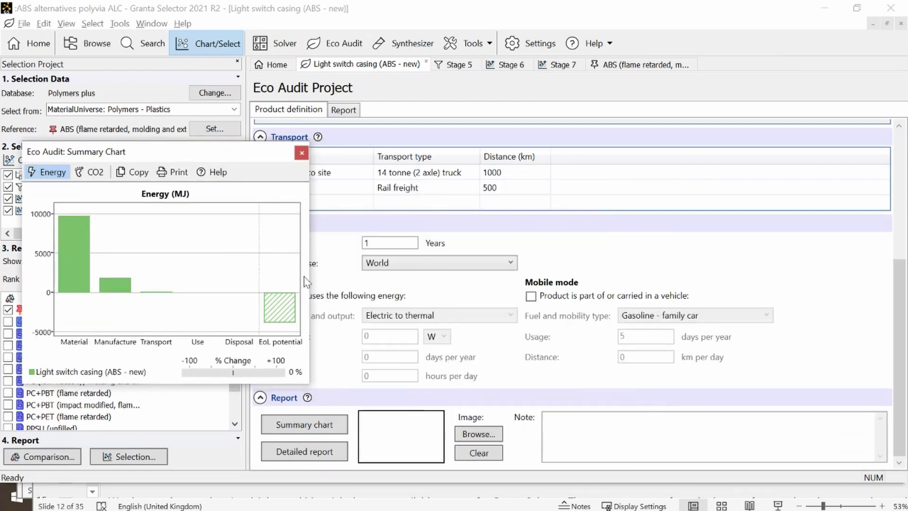
{"action": "left_click_drag", "start_coordinate": [310, 277], "coordinate": [503, 338]}
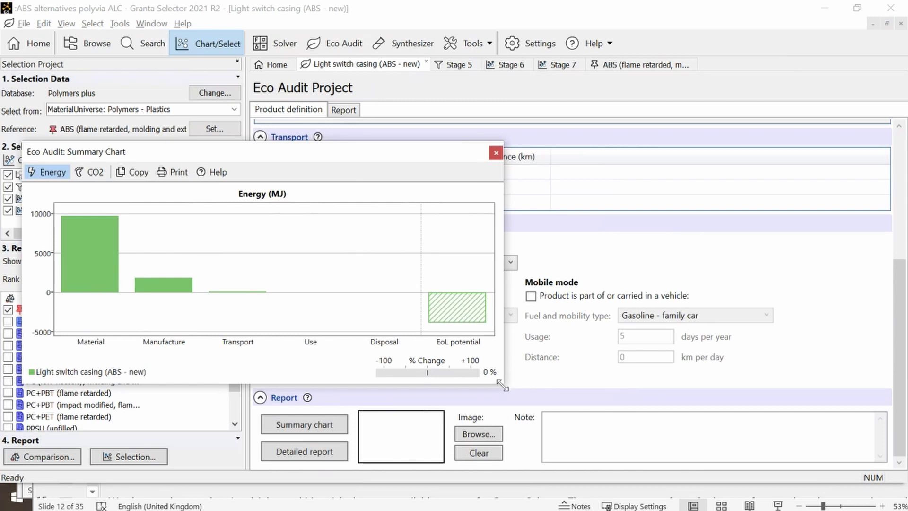
{"action": "left_click_drag", "start_coordinate": [502, 385], "coordinate": [536, 439]}
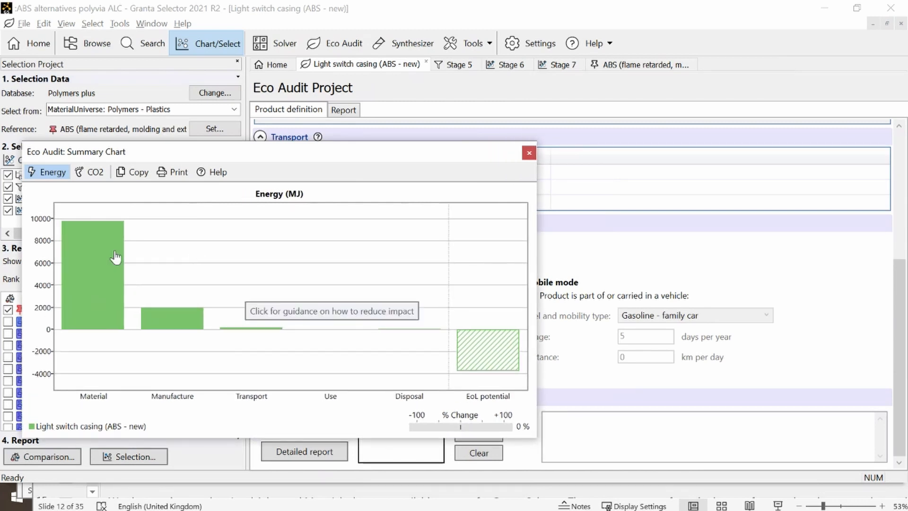
{"action": "left_click", "coordinate": [87, 172]}
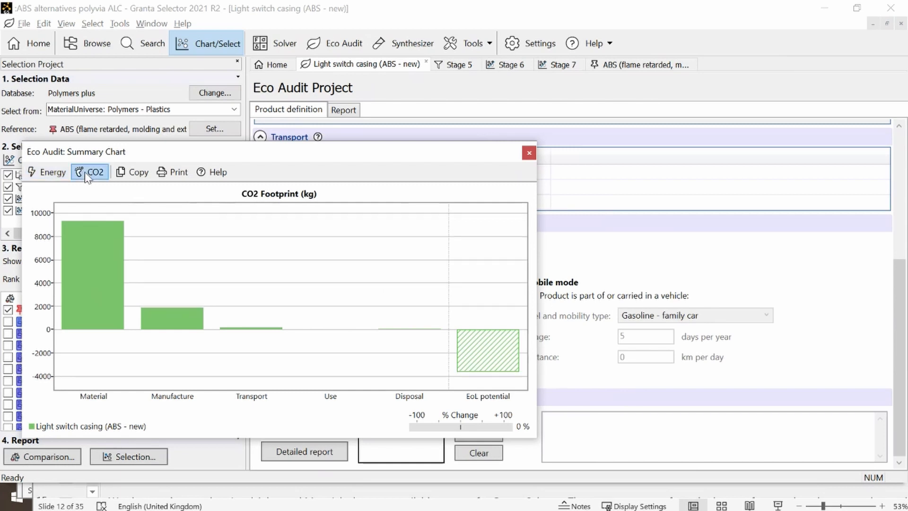
{"action": "left_click", "coordinate": [49, 173]}
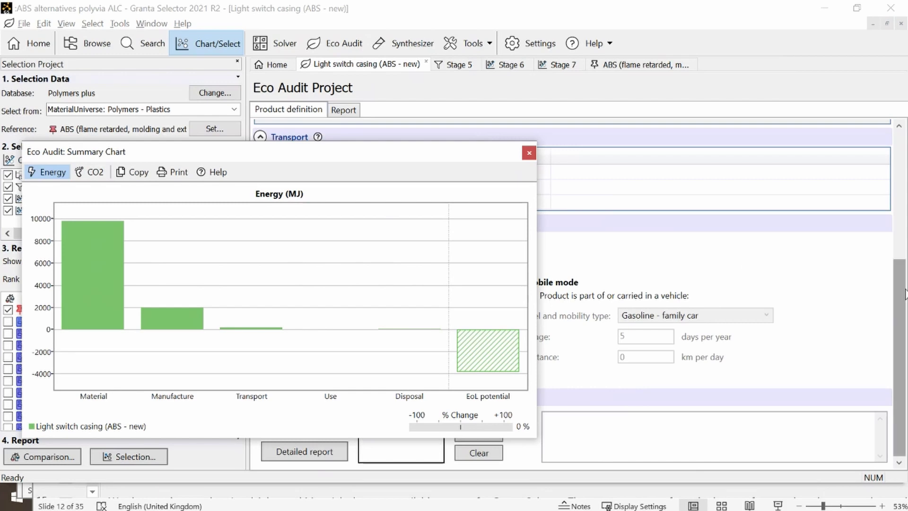
Step: Compare the ABS - new casing with the saved product file Light switch casing ABS recycled content.prd
{"action": "left_click_drag", "start_coordinate": [900, 297], "coordinate": [900, 168]}
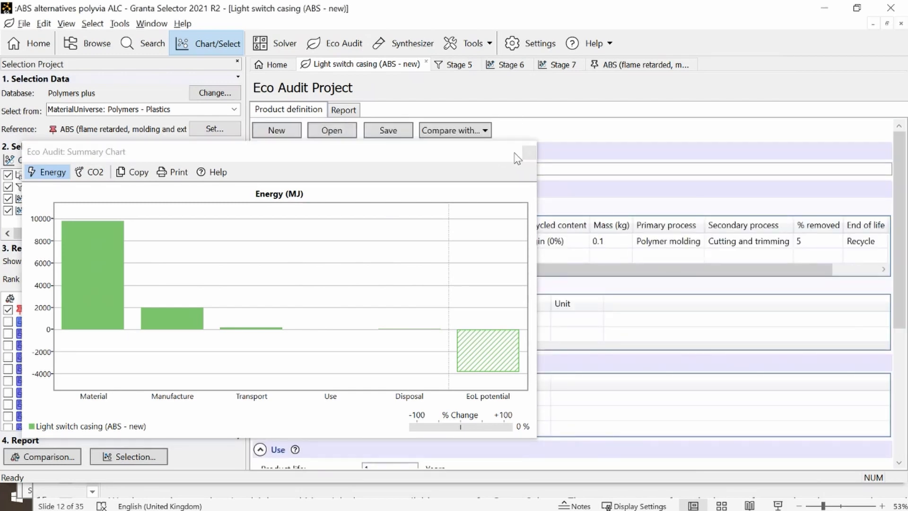
{"action": "left_click_drag", "start_coordinate": [501, 152], "coordinate": [483, 199]}
{"action": "left_click", "coordinate": [468, 130]}
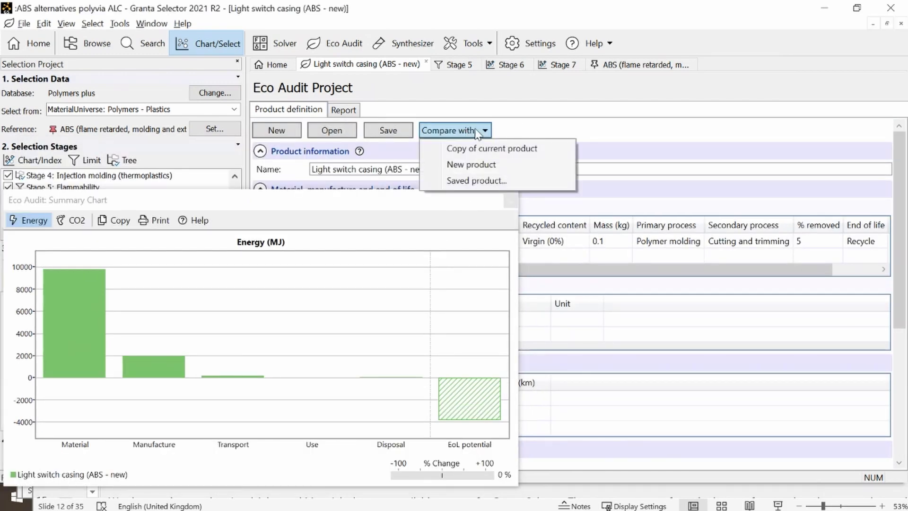
{"action": "left_click", "coordinate": [467, 179]}
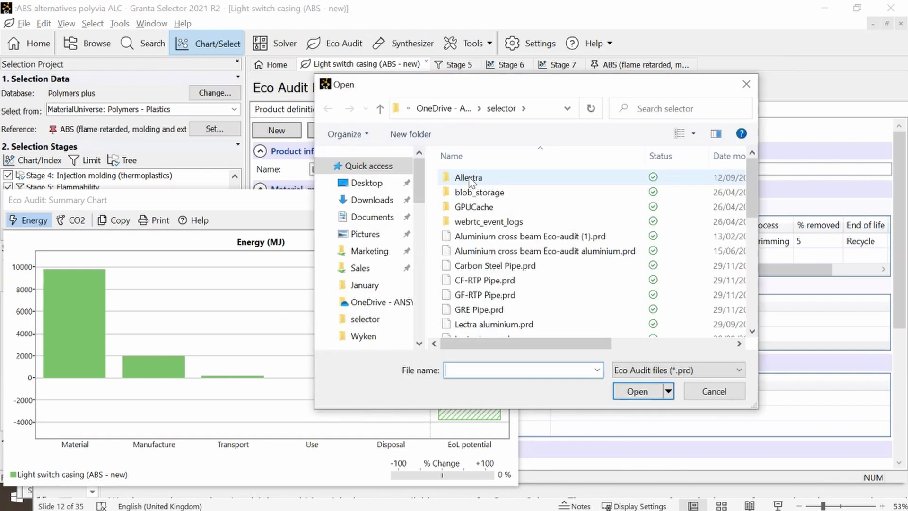
{"action": "scroll", "coordinate": [541, 269], "scroll_direction": "down", "scroll_amount": 4}
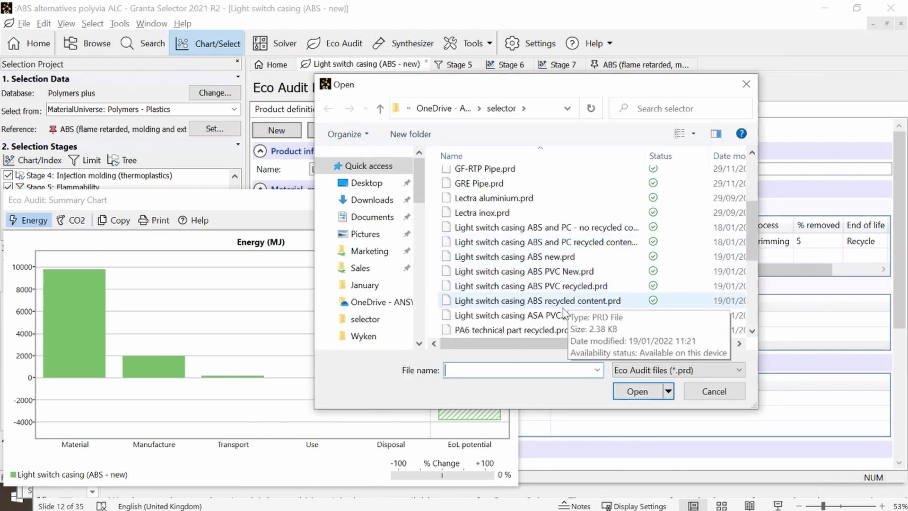
{"action": "left_click", "coordinate": [580, 302]}
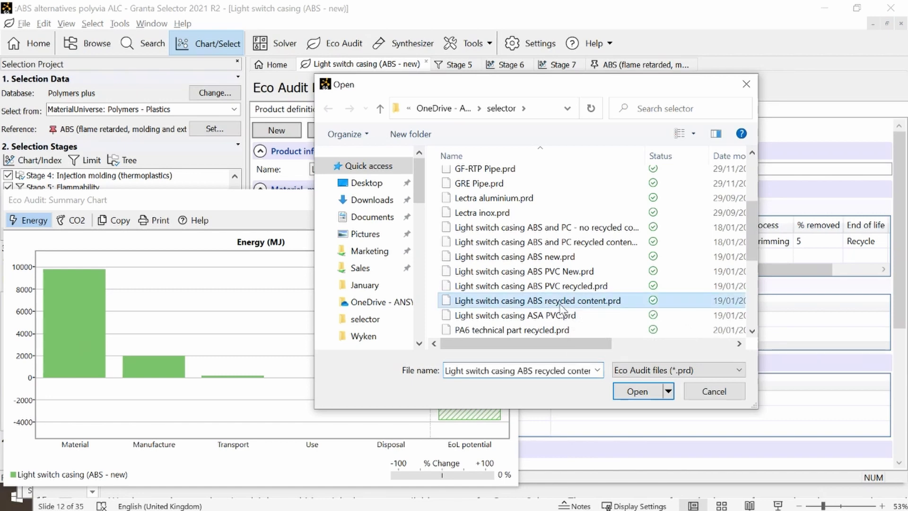
{"action": "left_click", "coordinate": [645, 395]}
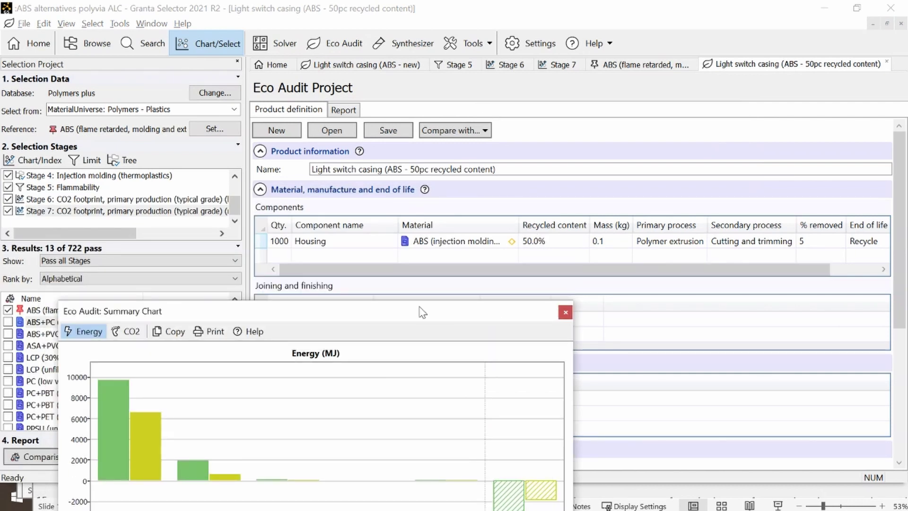
Step: Examine the two products' percentage change in the comparison chart for energy and CO2 footprint, ending on Energy
{"action": "left_click_drag", "start_coordinate": [419, 311], "coordinate": [399, 115]}
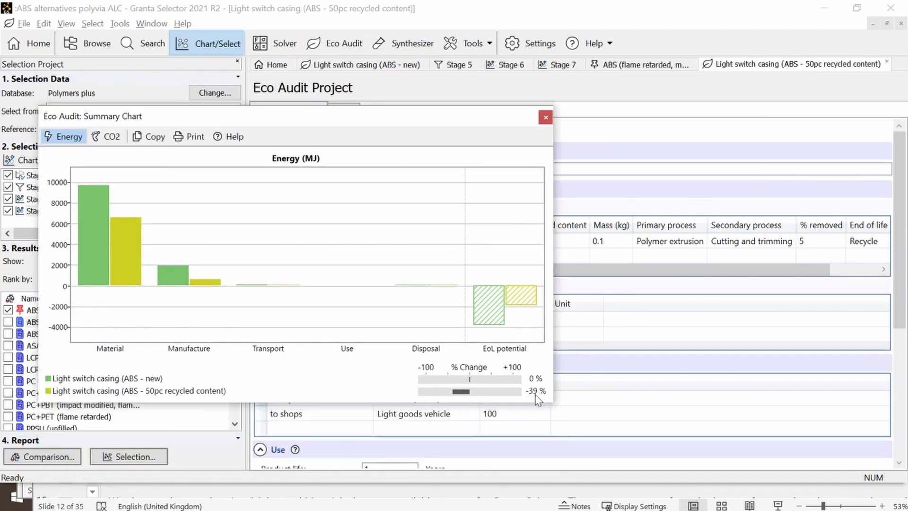
{"action": "left_click", "coordinate": [109, 137]}
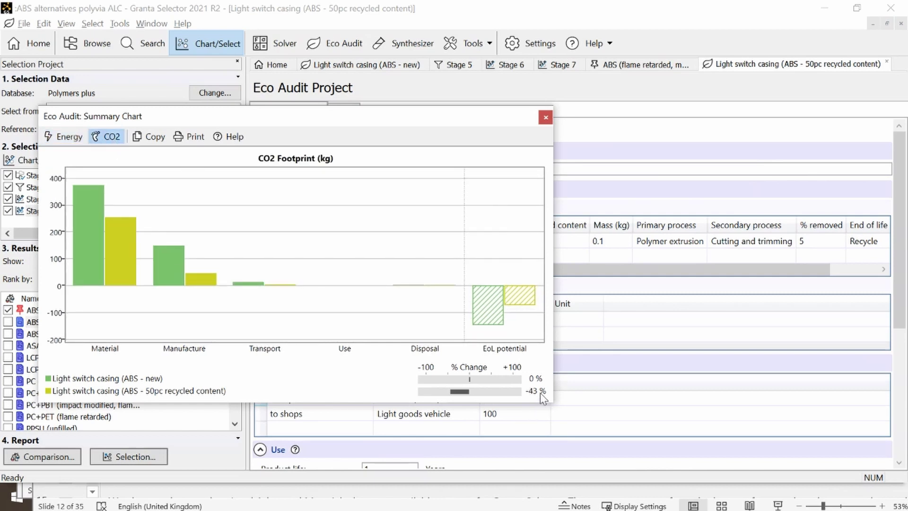
{"action": "left_click", "coordinate": [66, 137]}
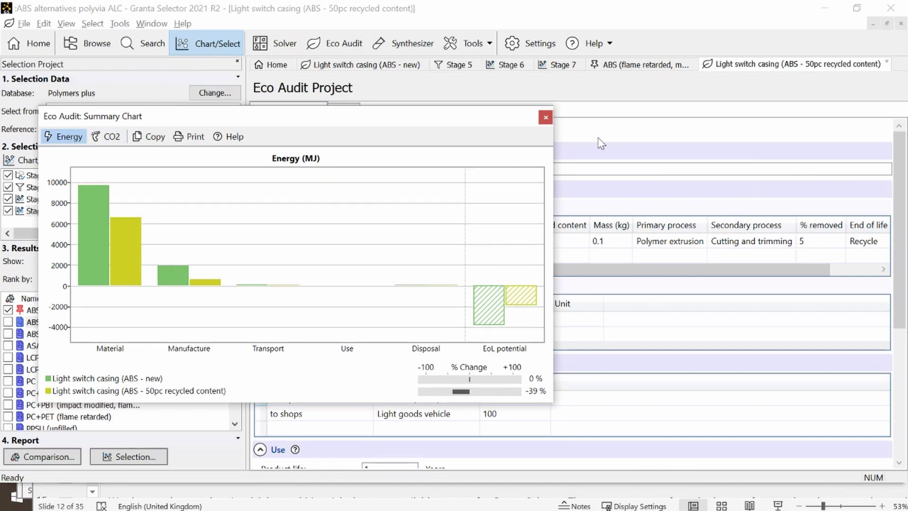
Step: Add the saved product file Light switch casing ABS PVC New.prd to the eco audit comparison
{"action": "left_click_drag", "start_coordinate": [466, 122], "coordinate": [489, 248]}
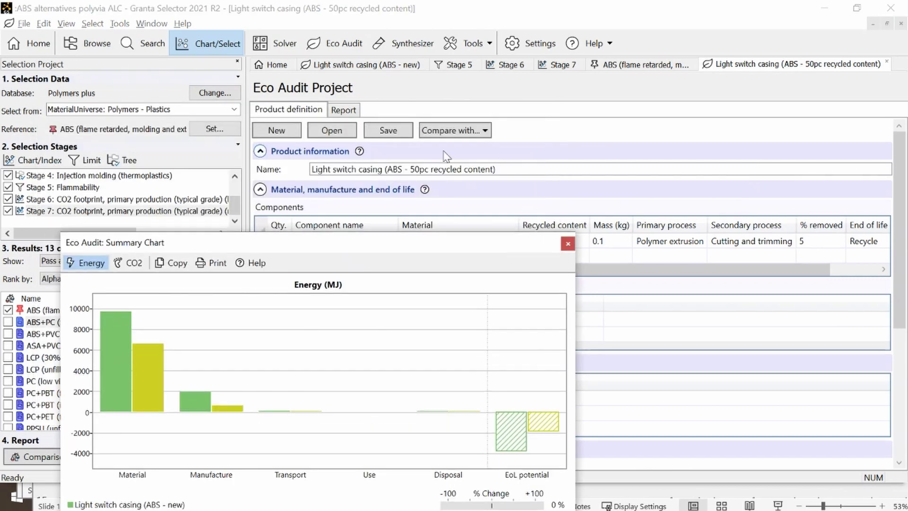
{"action": "left_click", "coordinate": [450, 132]}
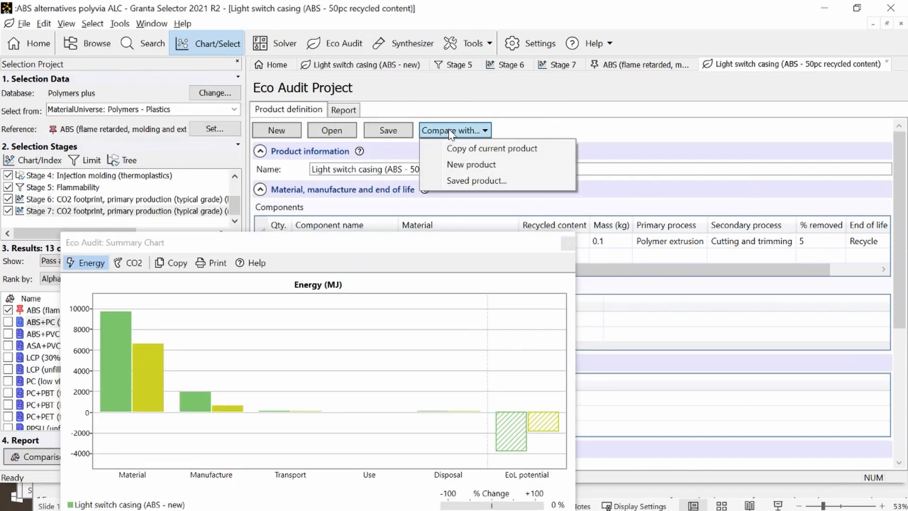
{"action": "left_click", "coordinate": [464, 182]}
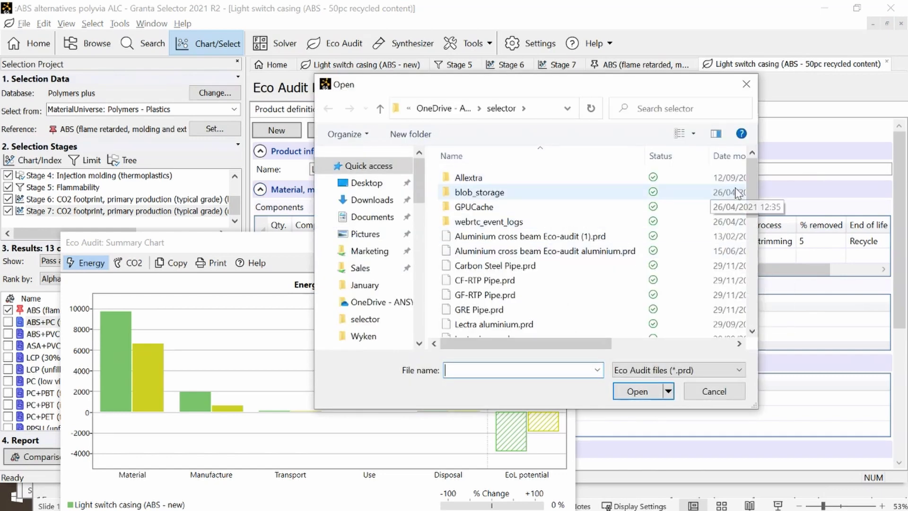
{"action": "left_click_drag", "start_coordinate": [750, 182], "coordinate": [749, 207]}
{"action": "left_click_drag", "start_coordinate": [748, 228], "coordinate": [747, 242]}
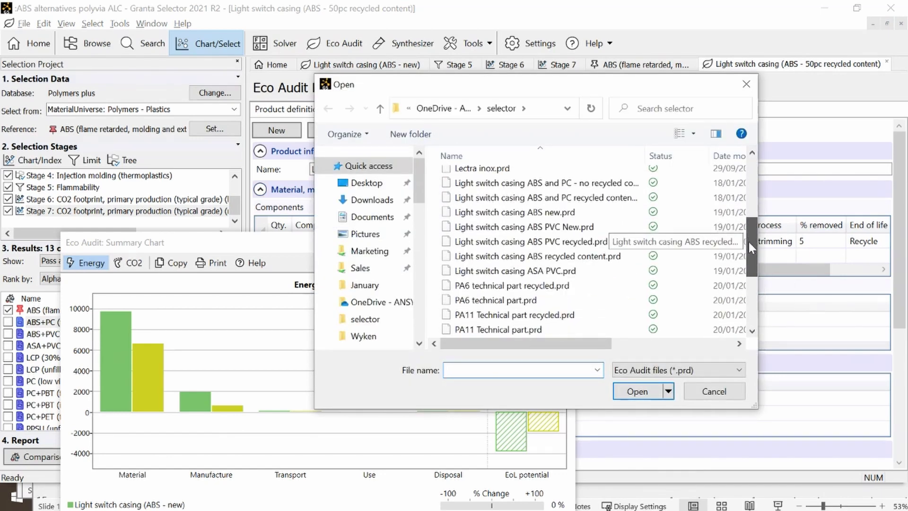
{"action": "left_click", "coordinate": [533, 227]}
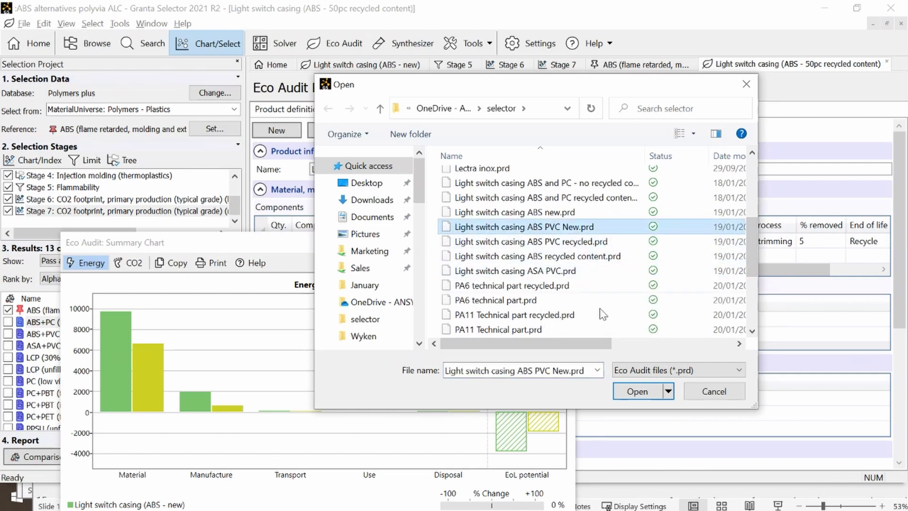
{"action": "left_click", "coordinate": [626, 388]}
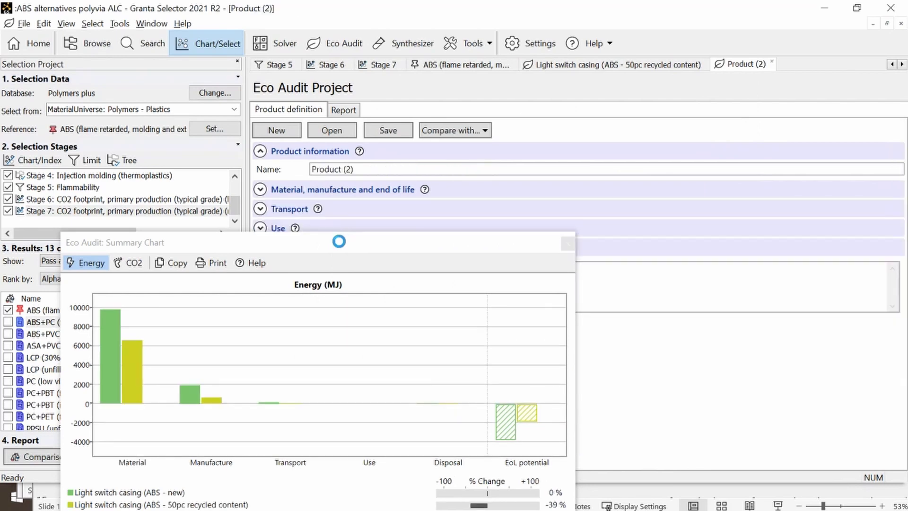
Step: Add the saved product file Light switch casing ABS PVC recycled.prd to the eco audit comparison
{"action": "left_click_drag", "start_coordinate": [340, 245], "coordinate": [317, 209]}
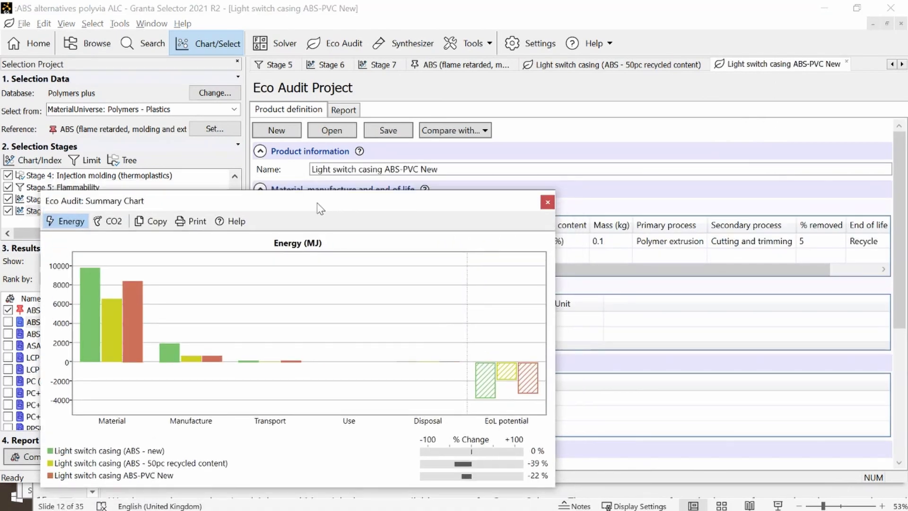
{"action": "left_click", "coordinate": [452, 130]}
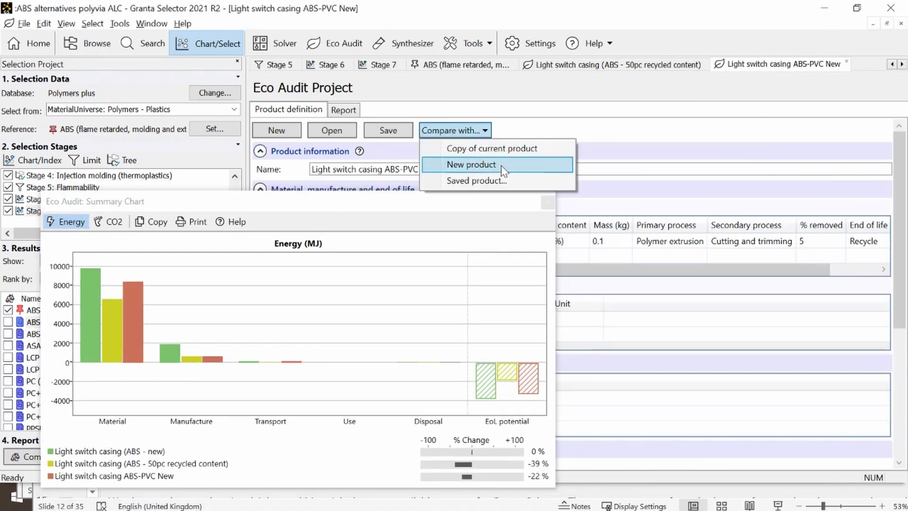
{"action": "left_click", "coordinate": [488, 179]}
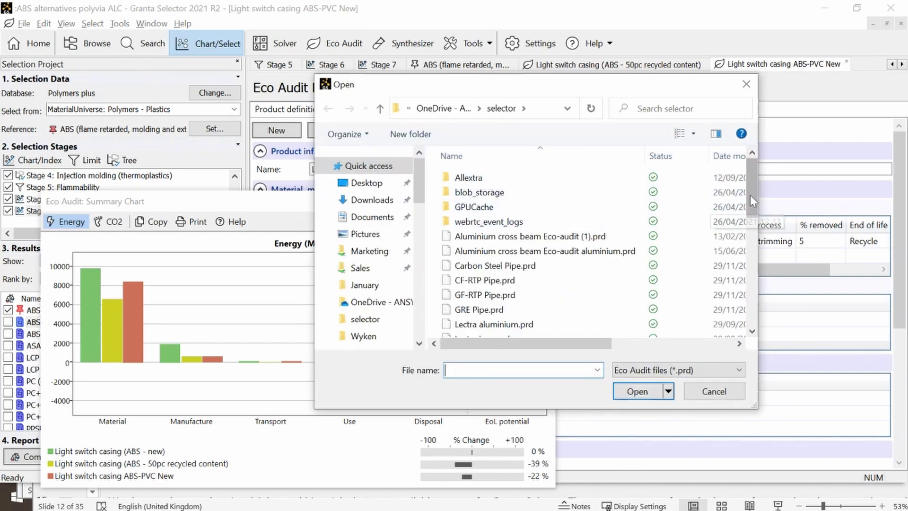
{"action": "left_click_drag", "start_coordinate": [749, 194], "coordinate": [744, 259]}
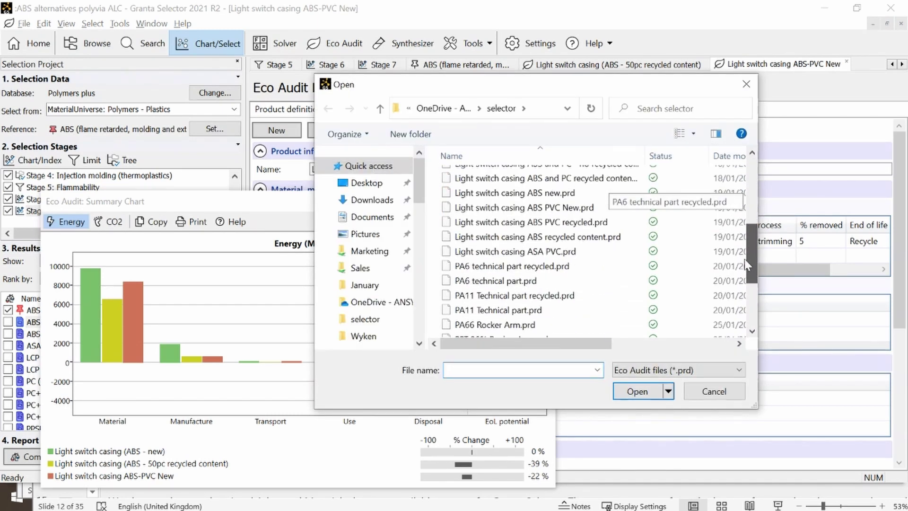
{"action": "left_click", "coordinate": [543, 221]}
{"action": "left_click", "coordinate": [637, 392]}
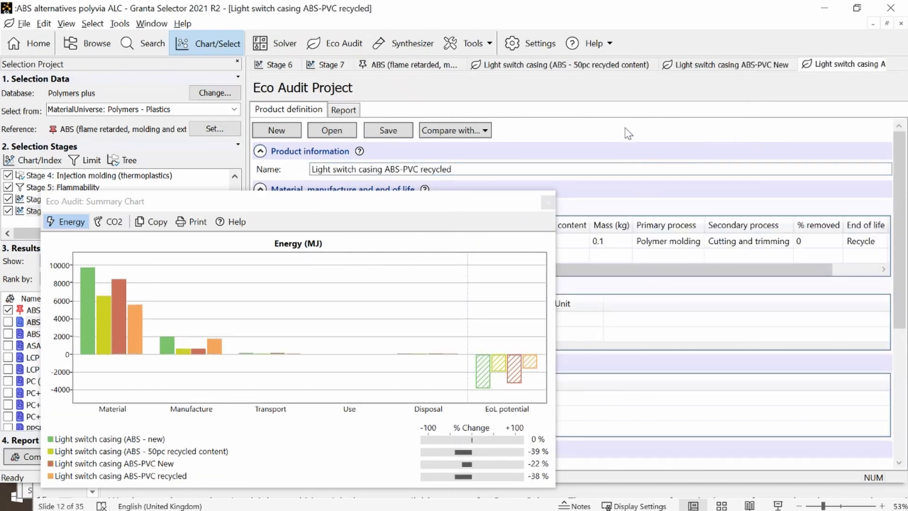
Step: Inspect the ABS-PVC recycled product definition and the Stage 7 chart of relative CO2 footprint versus density behind the summary chart
{"action": "left_click_drag", "start_coordinate": [451, 211], "coordinate": [514, 351]}
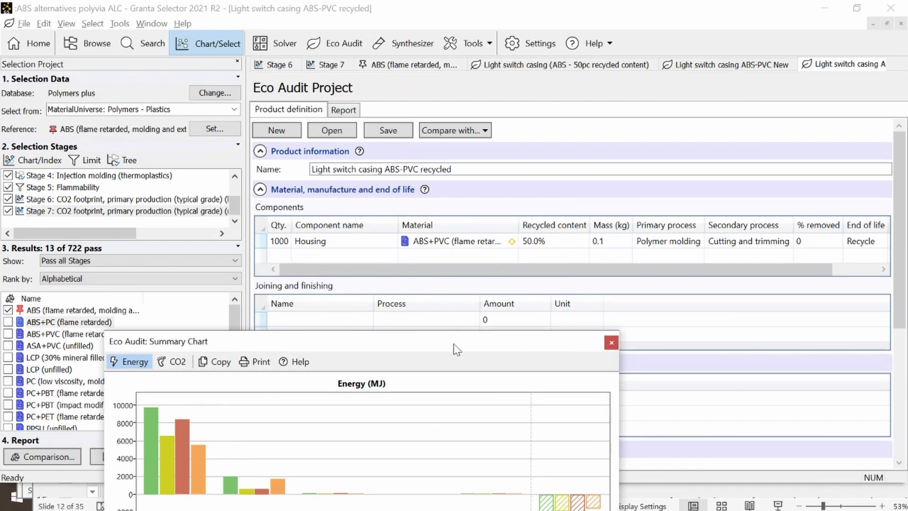
{"action": "left_click_drag", "start_coordinate": [455, 347], "coordinate": [410, 216]}
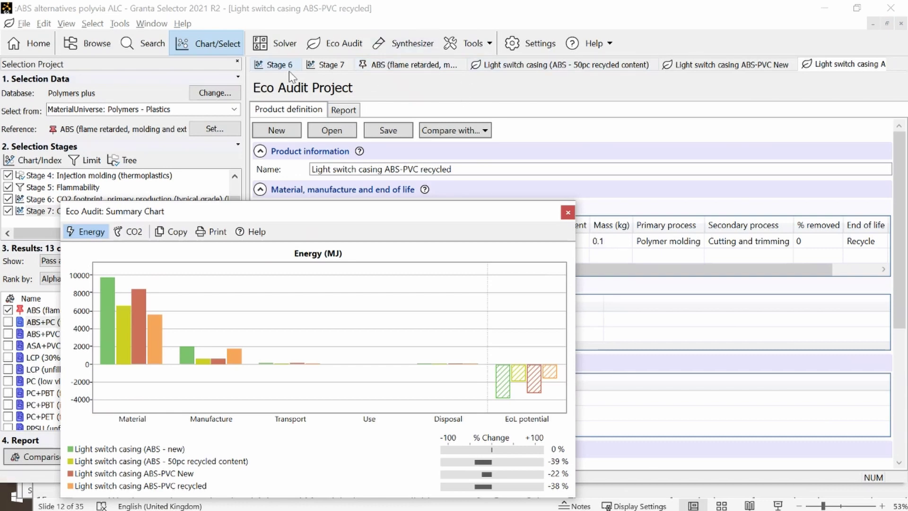
{"action": "left_click", "coordinate": [318, 69]}
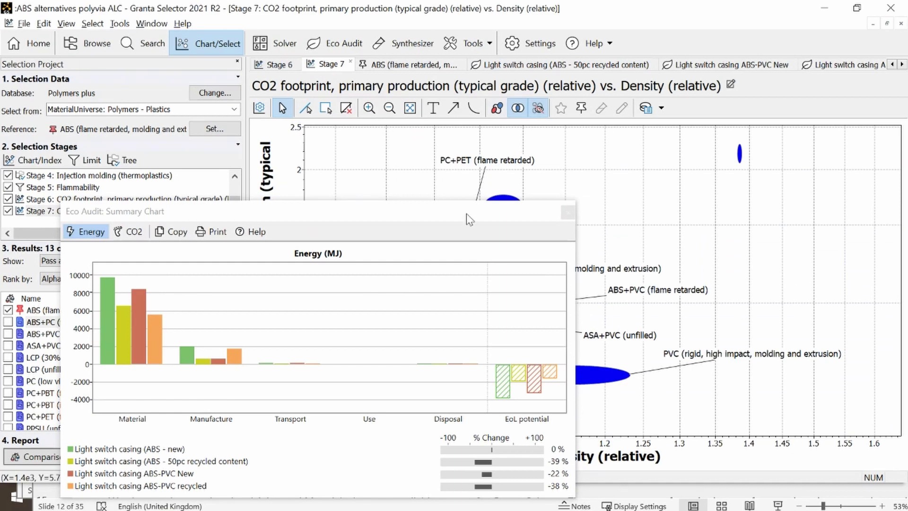
{"action": "left_click_drag", "start_coordinate": [468, 213], "coordinate": [639, 388]}
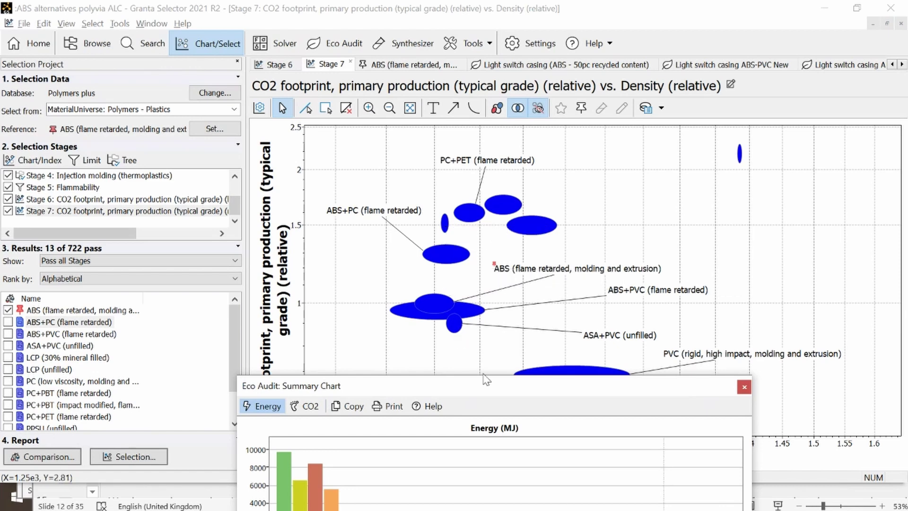
{"action": "left_click_drag", "start_coordinate": [490, 386], "coordinate": [441, 93]}
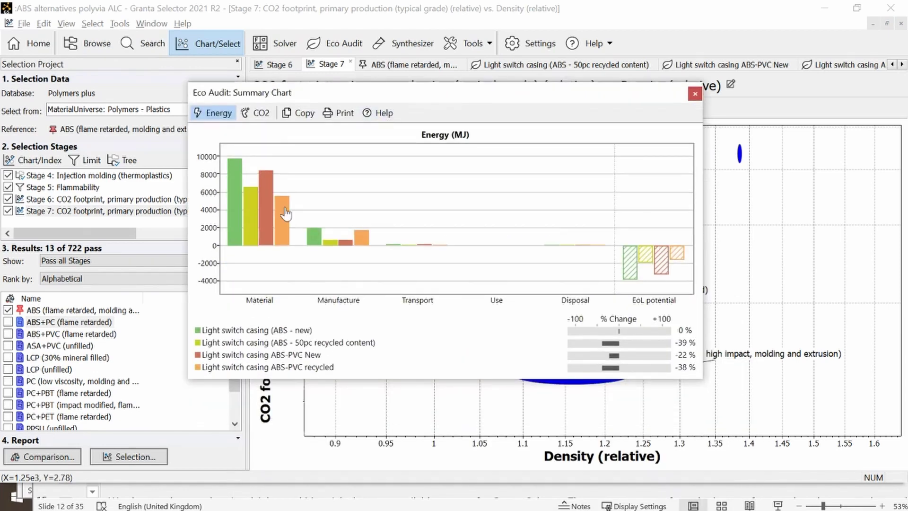
Step: Slightly enlarge the eco audit summary chart and show the CO2 footprint comparison of the four light switch casings
{"action": "left_click_drag", "start_coordinate": [458, 95], "coordinate": [415, 75]}
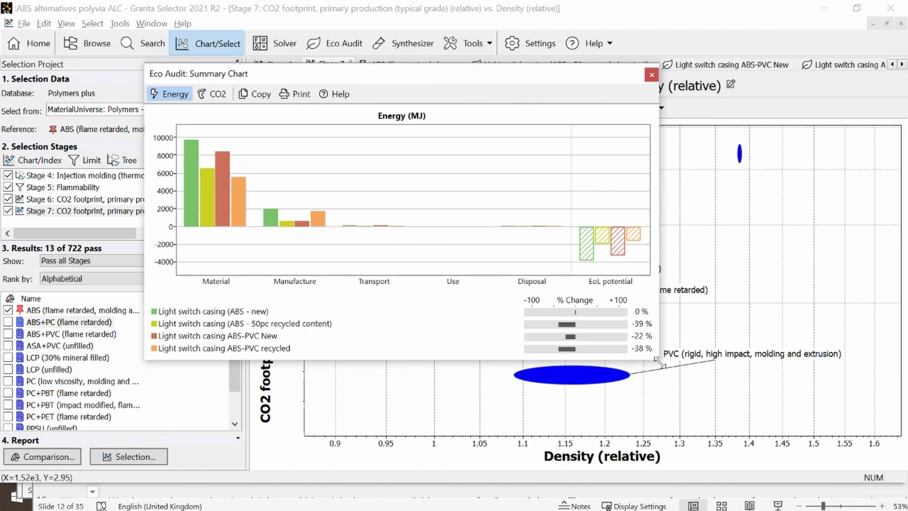
{"action": "left_click_drag", "start_coordinate": [659, 363], "coordinate": [668, 373]}
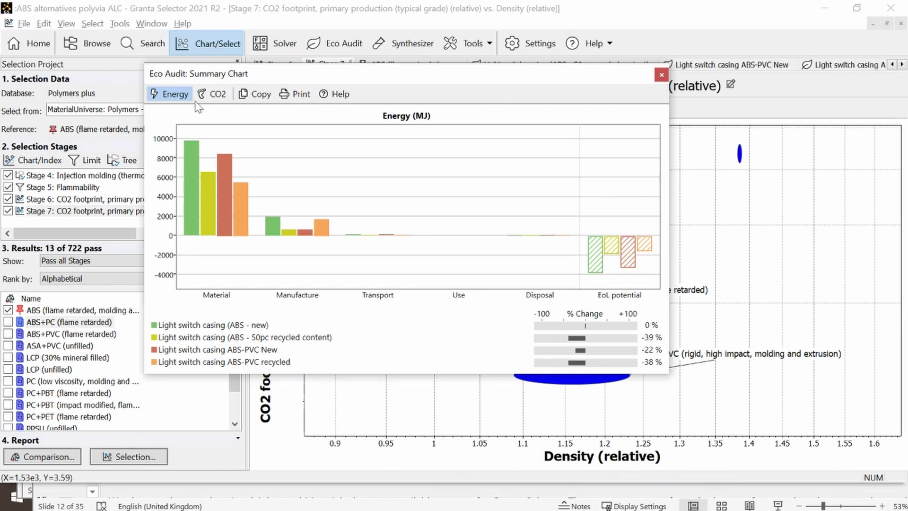
{"action": "left_click", "coordinate": [212, 94]}
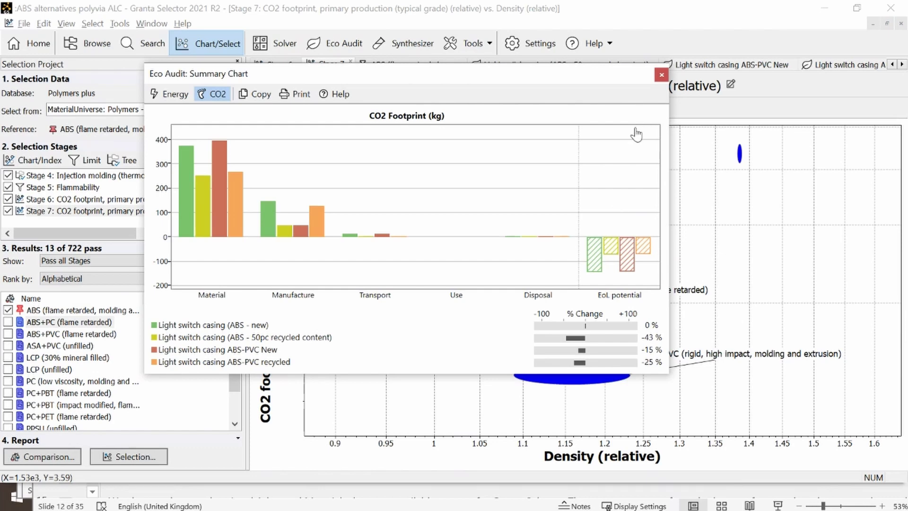
Step: Switch to the Abs alternatives Polyvia project window and open its Stage 1 limit criteria for Global Polymers Plastics
{"action": "key", "text": "alt+Tab"}
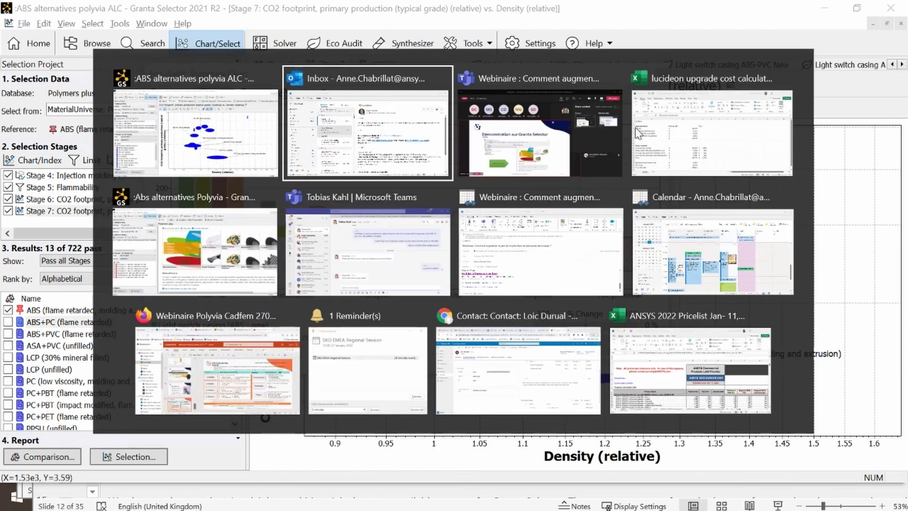
{"action": "key", "text": "alt+shift+Tab"}
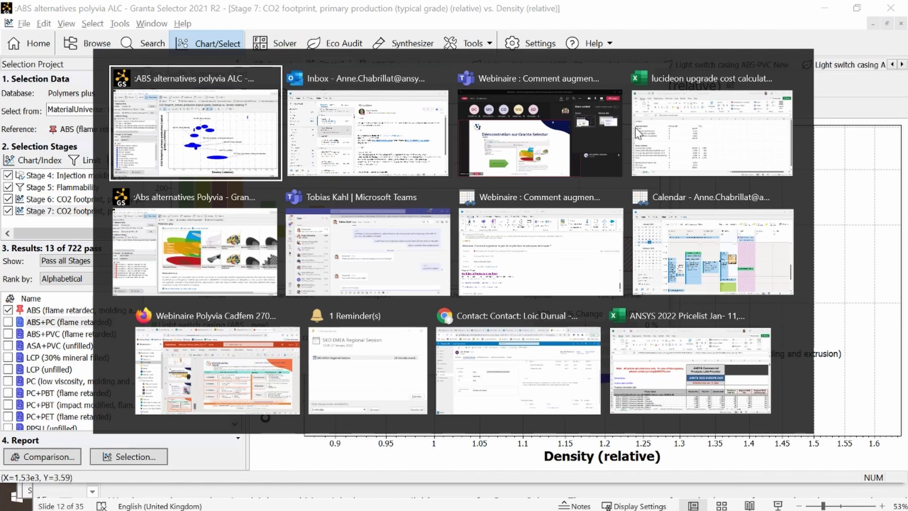
{"action": "key", "text": "Tab"}
{"action": "key", "text": "Tab"}
{"action": "key", "text": "Tab"}
{"action": "key", "text": "Tab"}
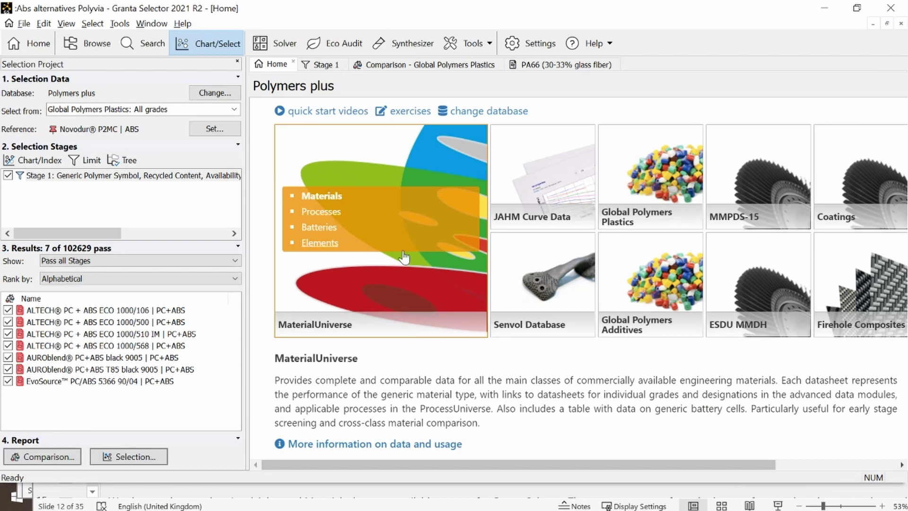
{"action": "mouse_move", "coordinate": [655, 171]}
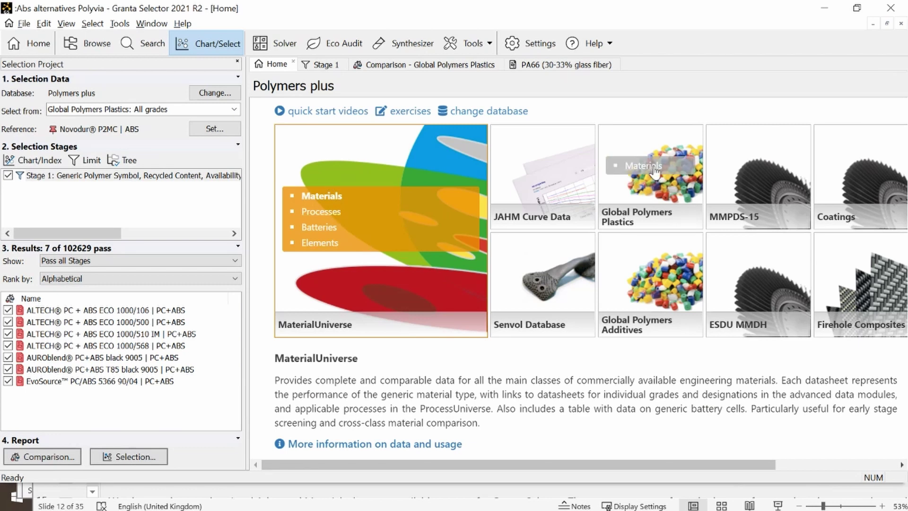
{"action": "double_click", "coordinate": [85, 176]}
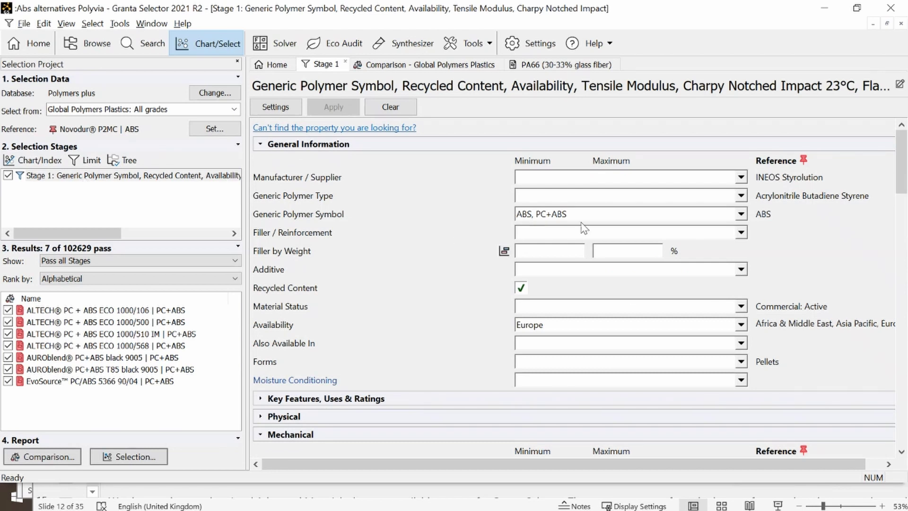